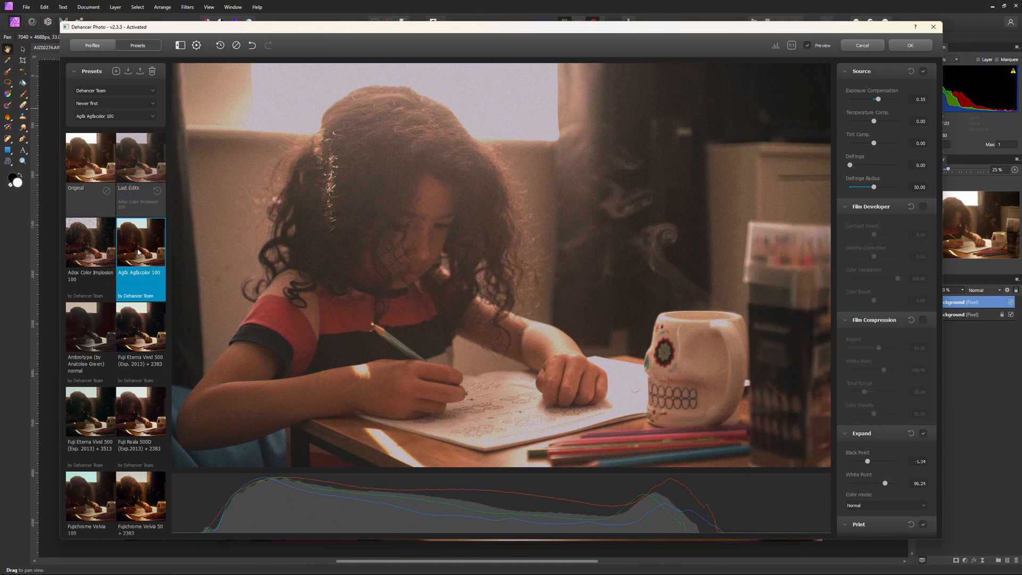
Step: Preview further film presets on the photo of the girl drawing, including Ambrotype (by Anatolee Green) normal
click(90, 327)
scroll(91, 346, down, 1)
click(90, 404)
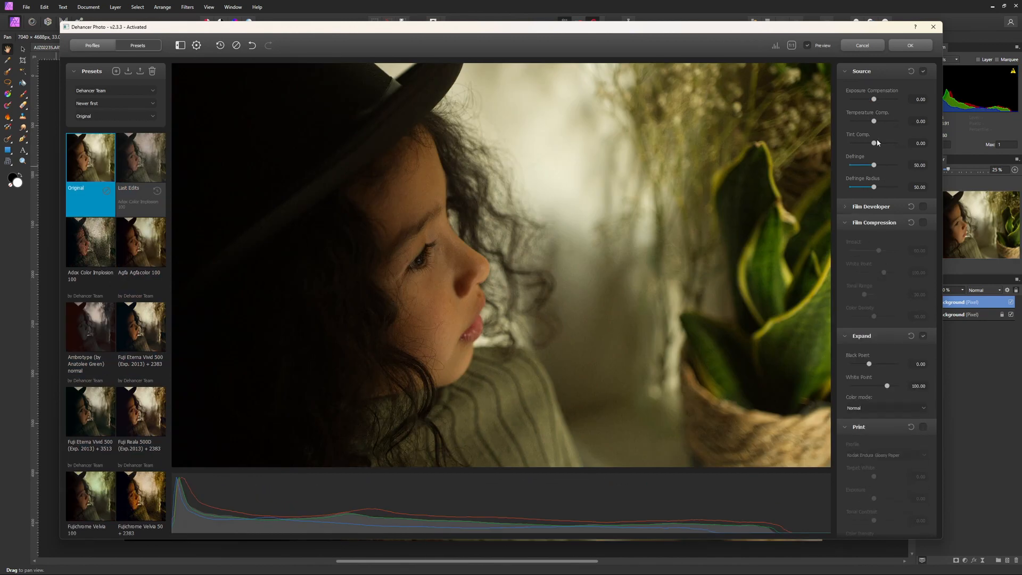
Step: Warm the hat portrait with a Temperature Comp. of 38.33 and adjust its Tint Comp
click(882, 121)
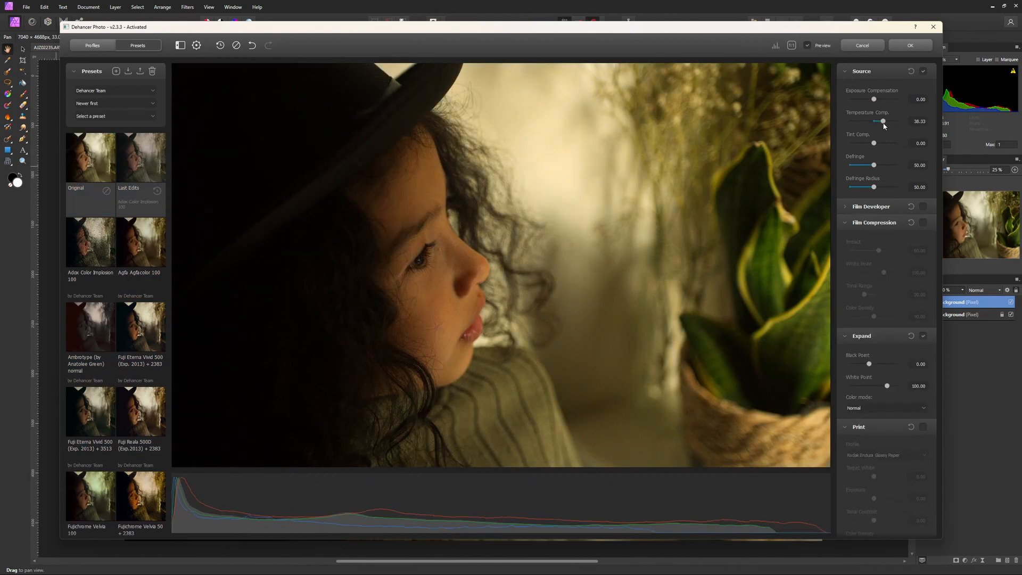
click(871, 143)
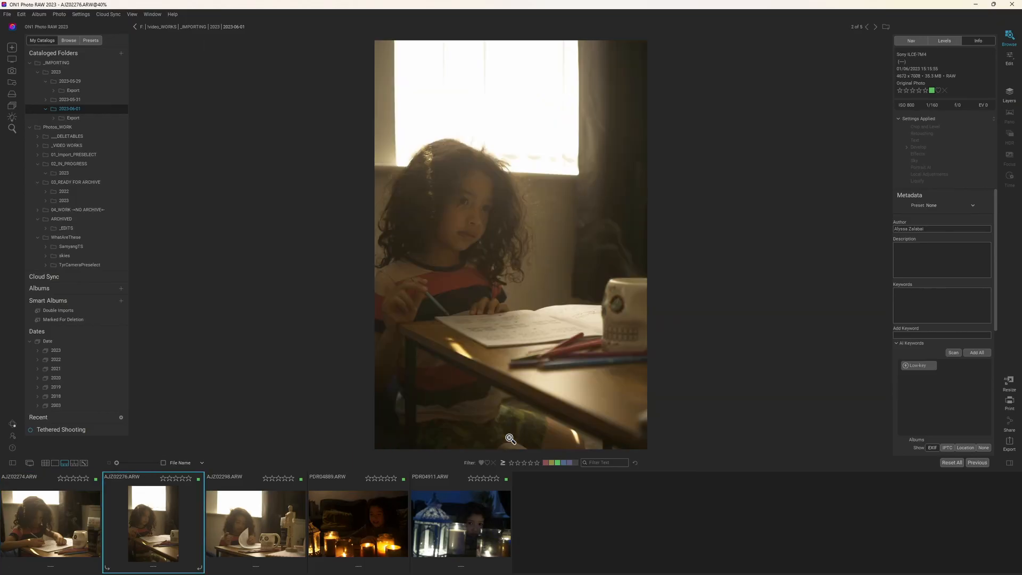
Step: Browse through the raw photos in the 2023-06-01 and 2023-05-31 folders in ON1 Photo RAW
key(Right)
key(Right)
key(Right)
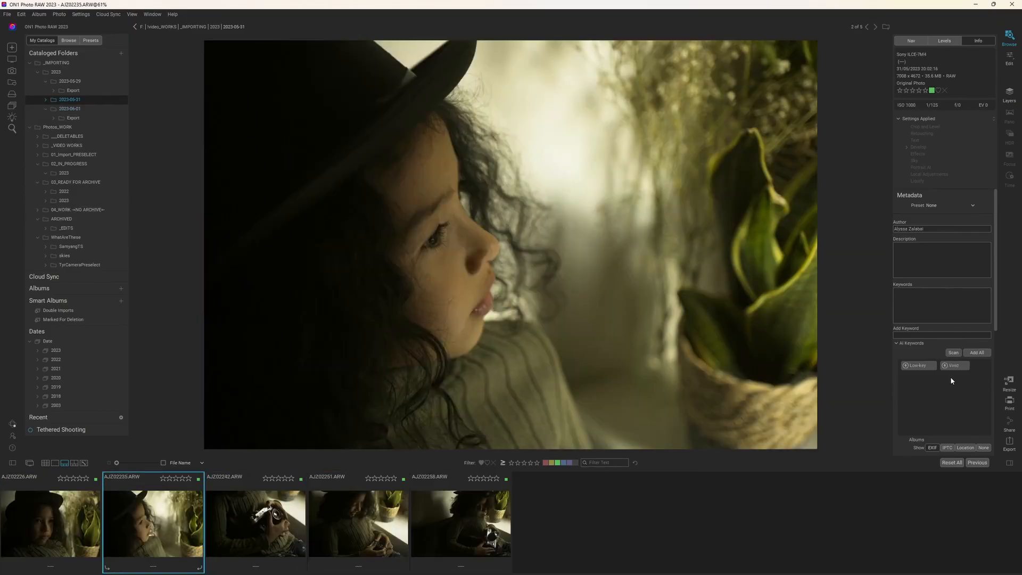
key(Right)
key(Right)
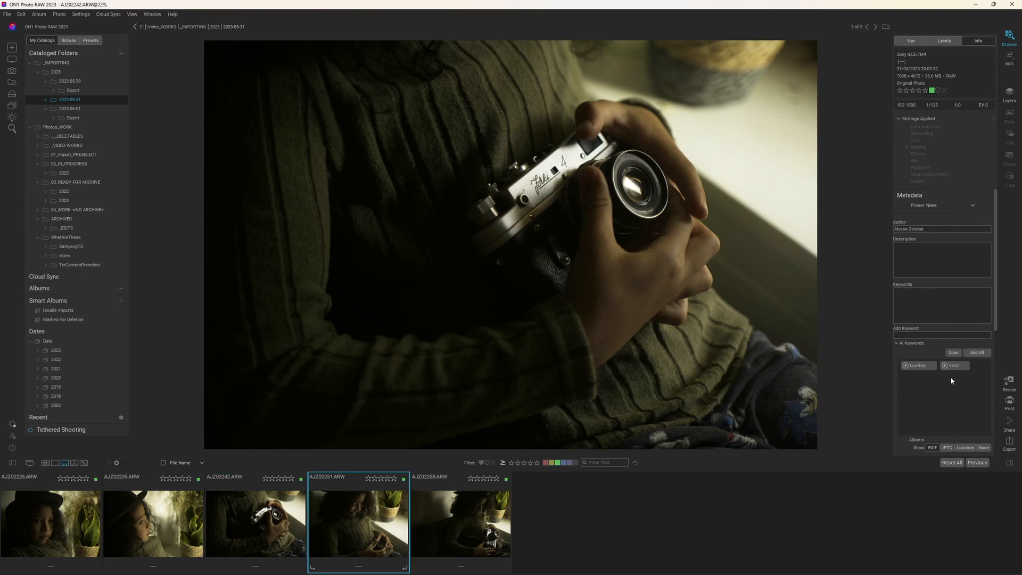
key(Right)
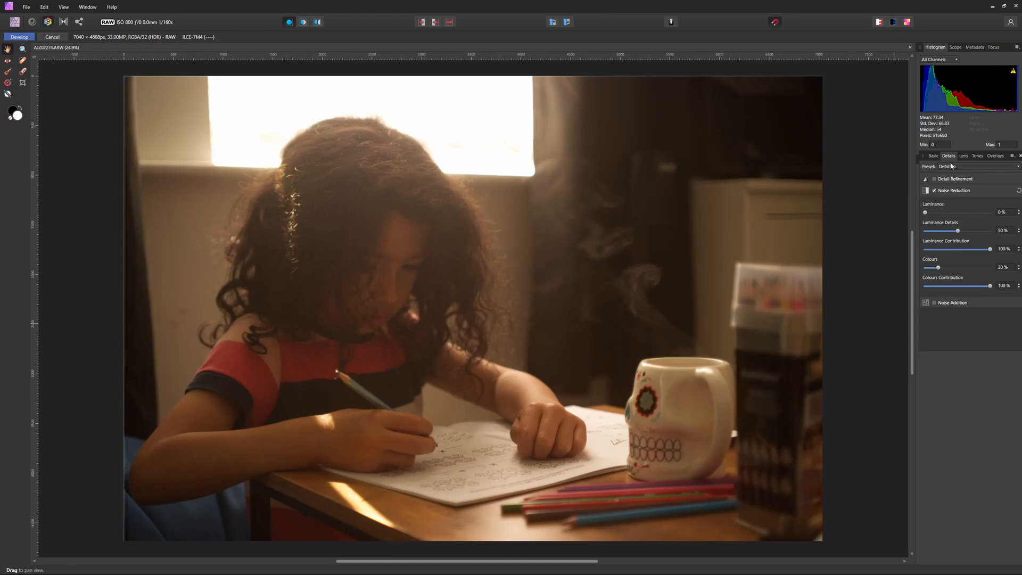
Step: Apply the Defotiko preset to the raw photo's details and raise its Clarity to 13%
click(951, 166)
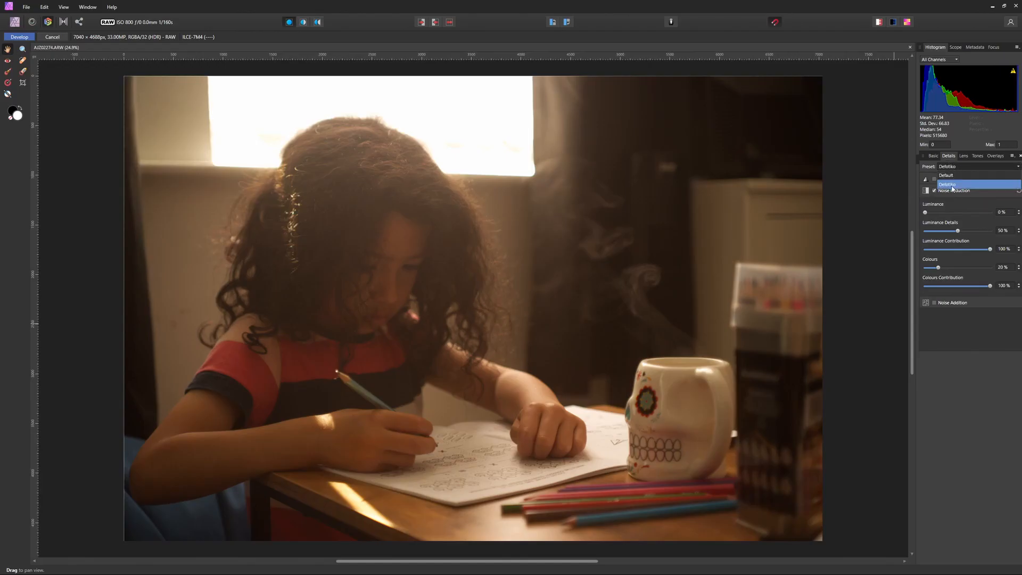
click(953, 184)
click(933, 156)
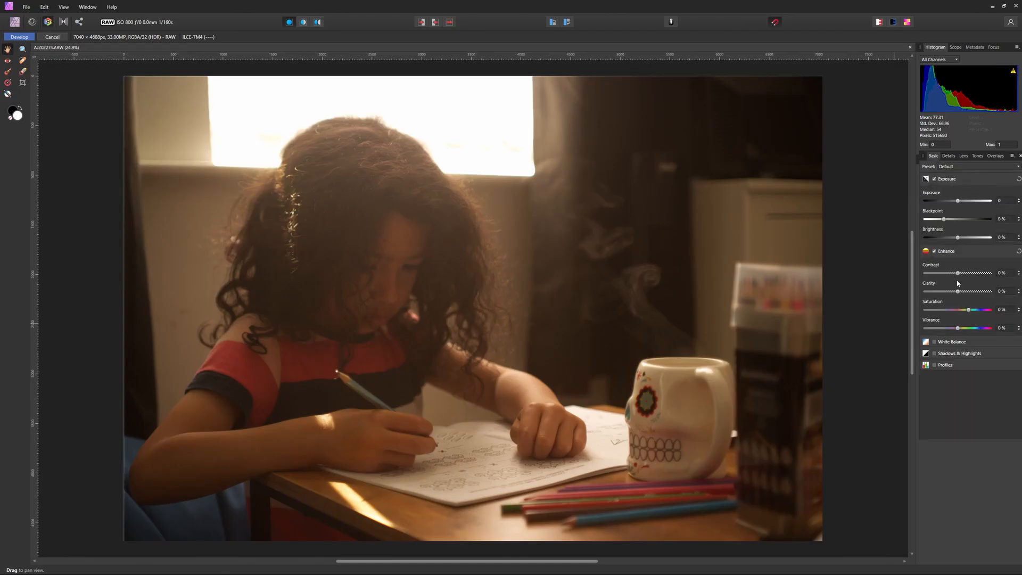
drag(958, 291, 961, 292)
Step: Neutralise the white balance by sampling the grey wall beneath the window, and develop the raw photo
click(7, 94)
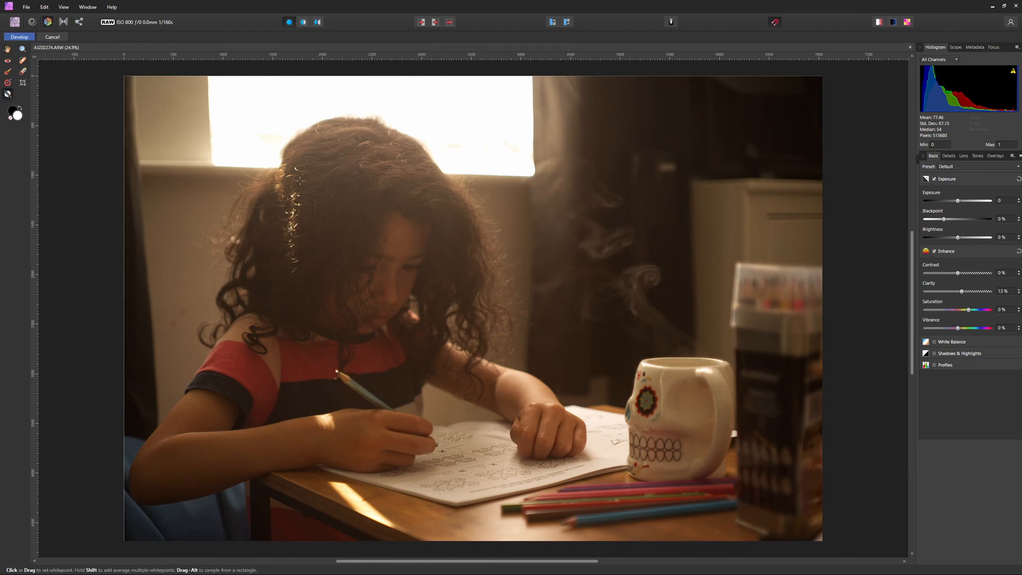
click(172, 252)
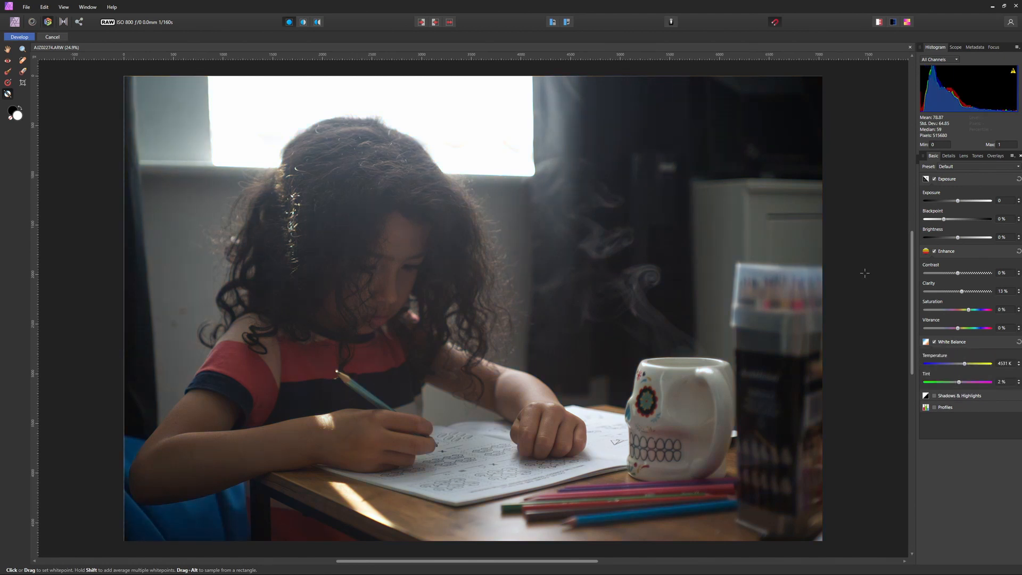
click(19, 37)
Step: Open the upper Background layer in the Dehancer Film plugin
click(187, 7)
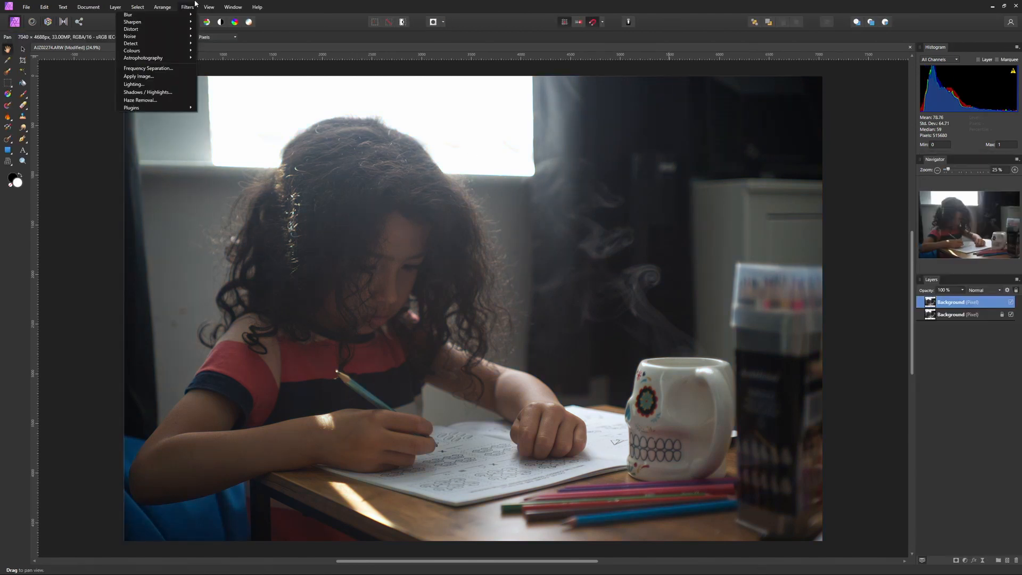
mouse_move(171, 108)
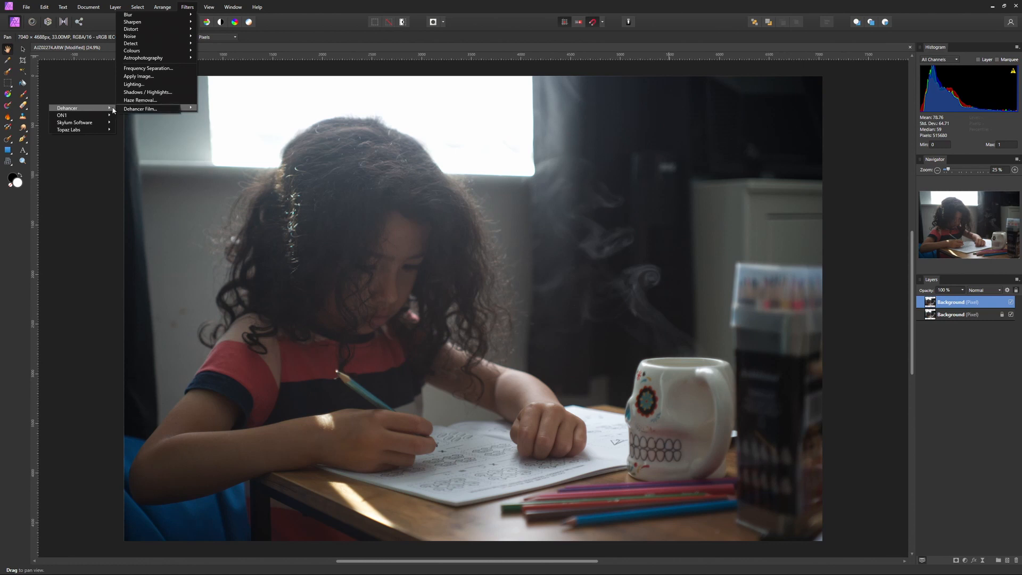
click(144, 109)
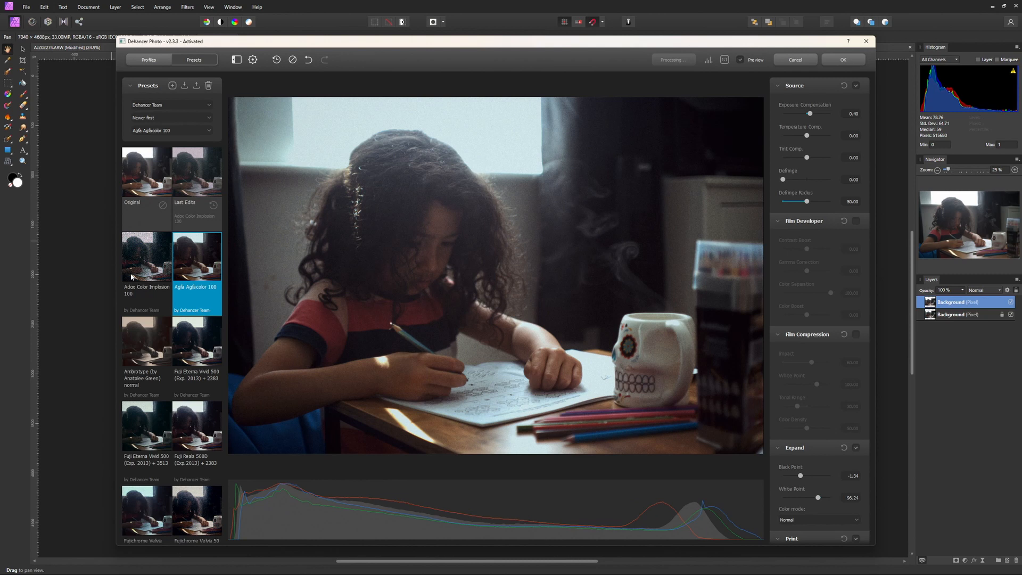
Step: Preview the Adox Color Implosion 100, Ambrotype, Fuji Eterna Vivid 500 + 2383 and further film presets on the photo
click(131, 277)
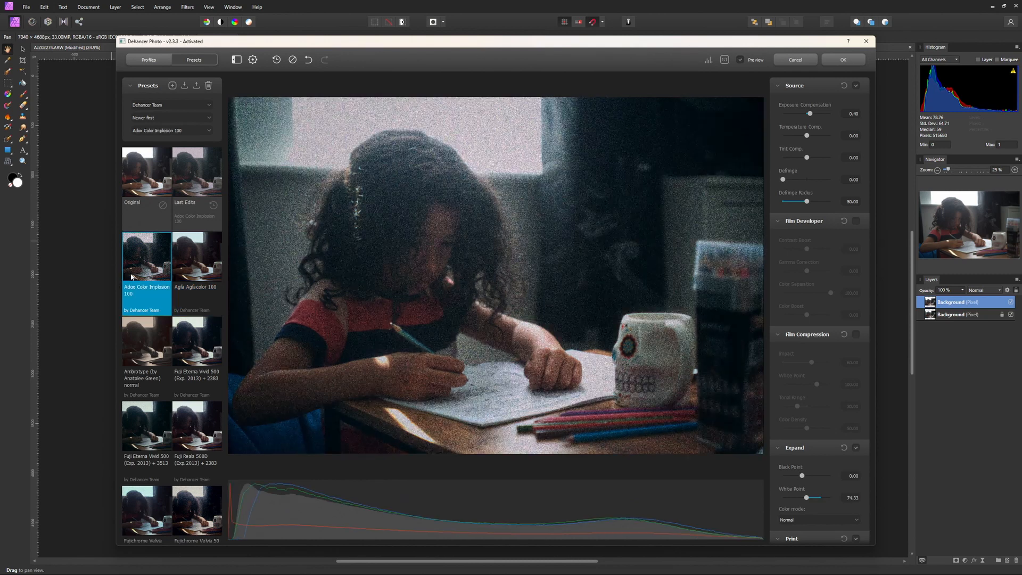
click(154, 343)
click(175, 352)
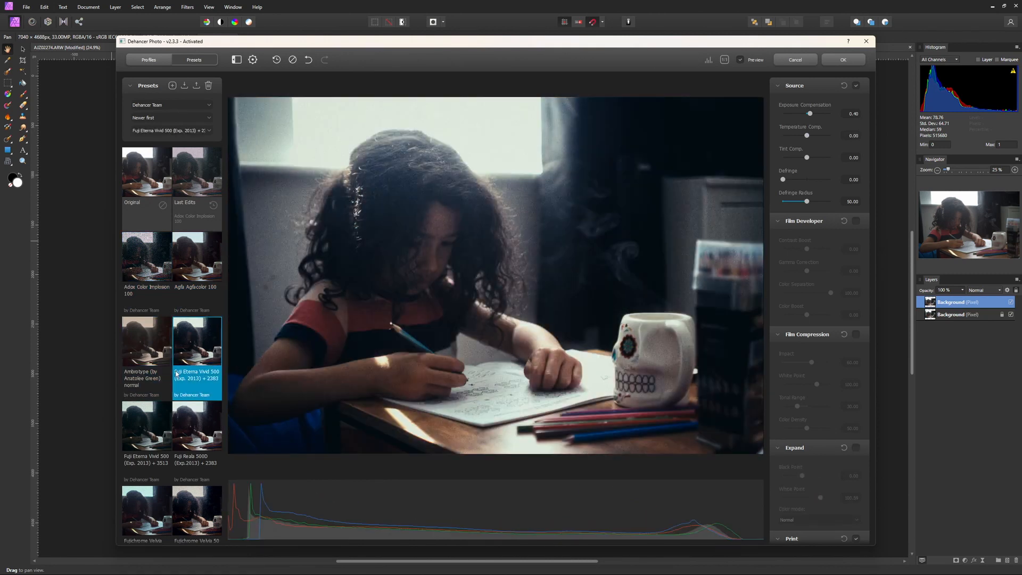
scroll(186, 399, down, 2)
click(186, 375)
scroll(160, 385, down, 6)
click(197, 444)
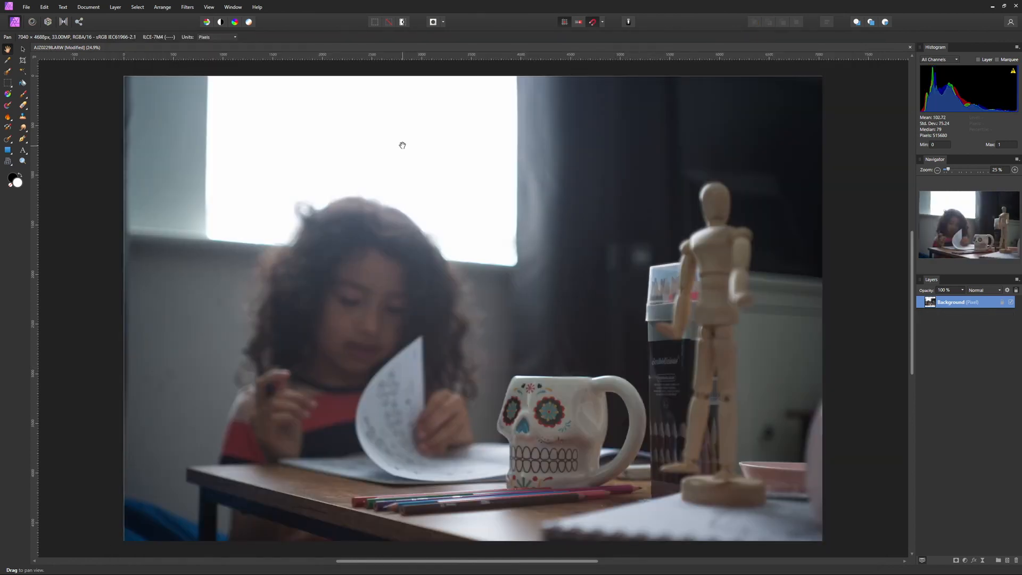
Step: Duplicate the Background layer of the mug and mannequin photo and open the copy in Dehancer Film
key(ctrl+j)
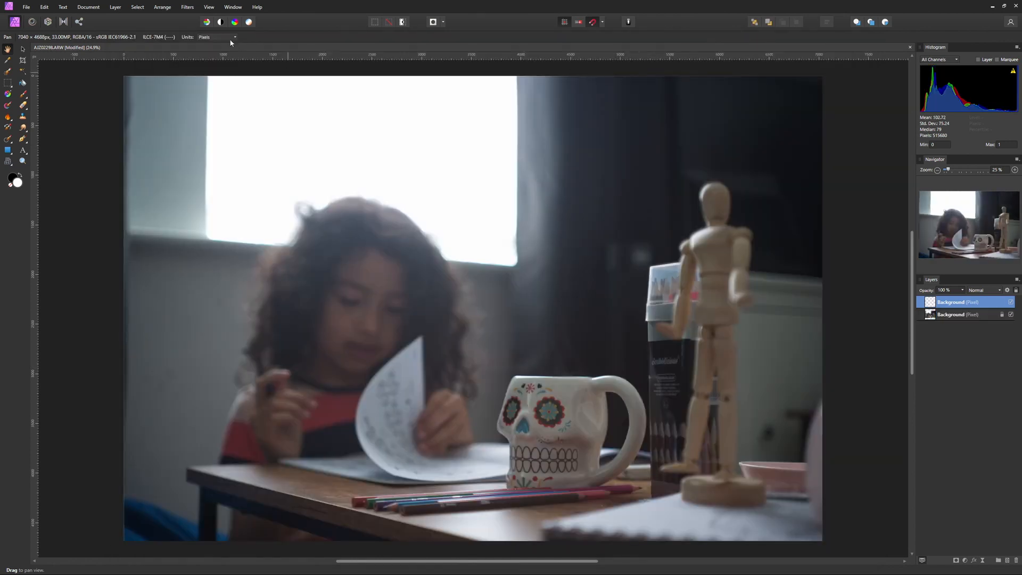
click(187, 7)
mouse_move(134, 109)
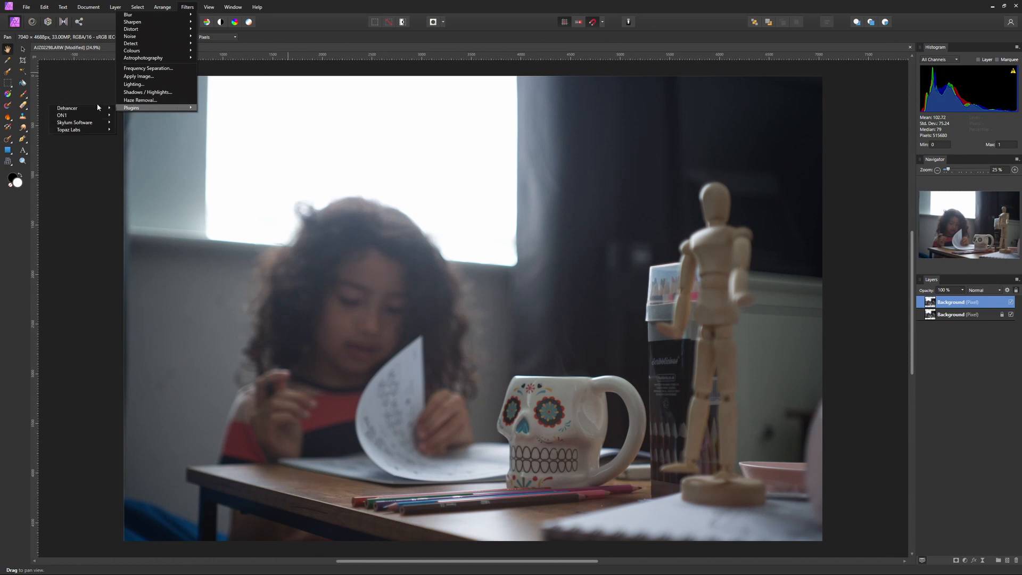
mouse_move(99, 108)
click(145, 110)
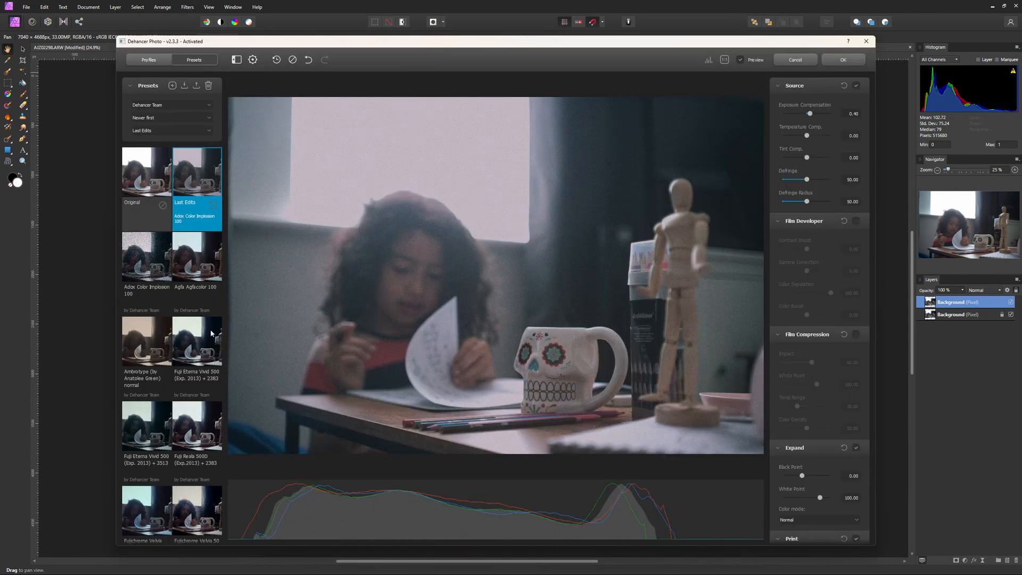
Step: Compare the Ambrotype, Ilford XP2 Super 400 and Rollei Ortho 25 presets on the mug and mannequin photo
click(152, 346)
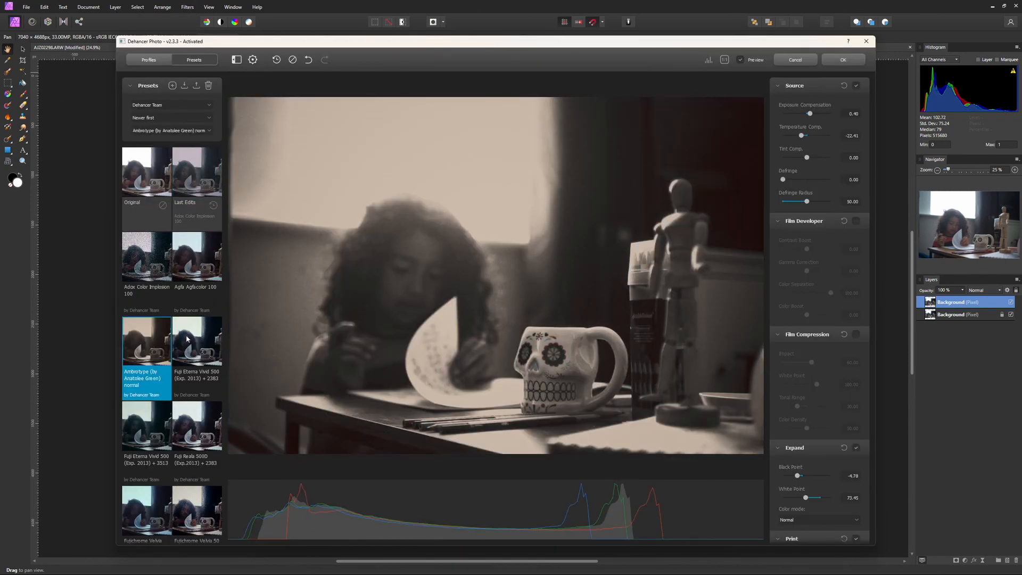
scroll(187, 338, down, 3)
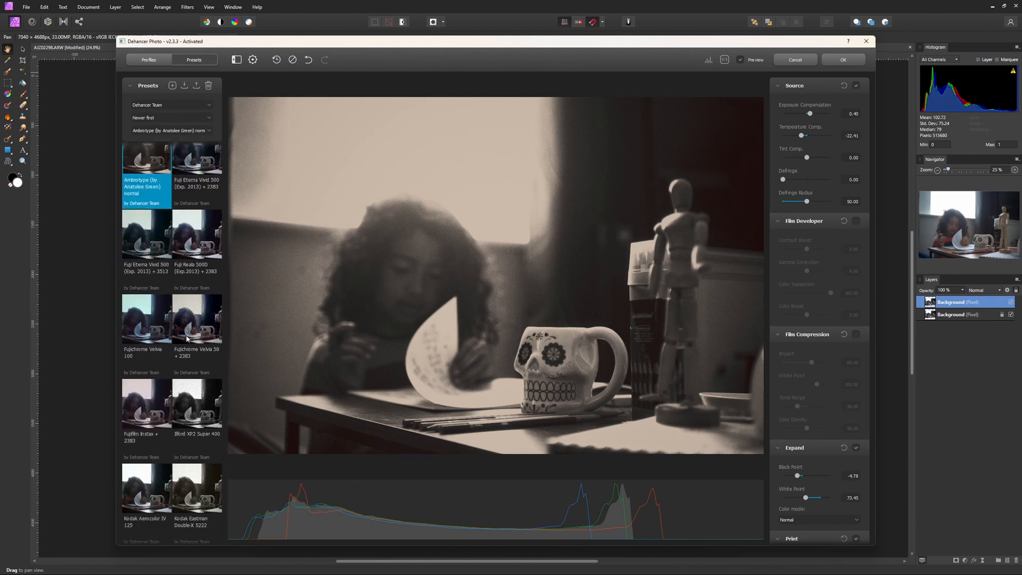
click(189, 409)
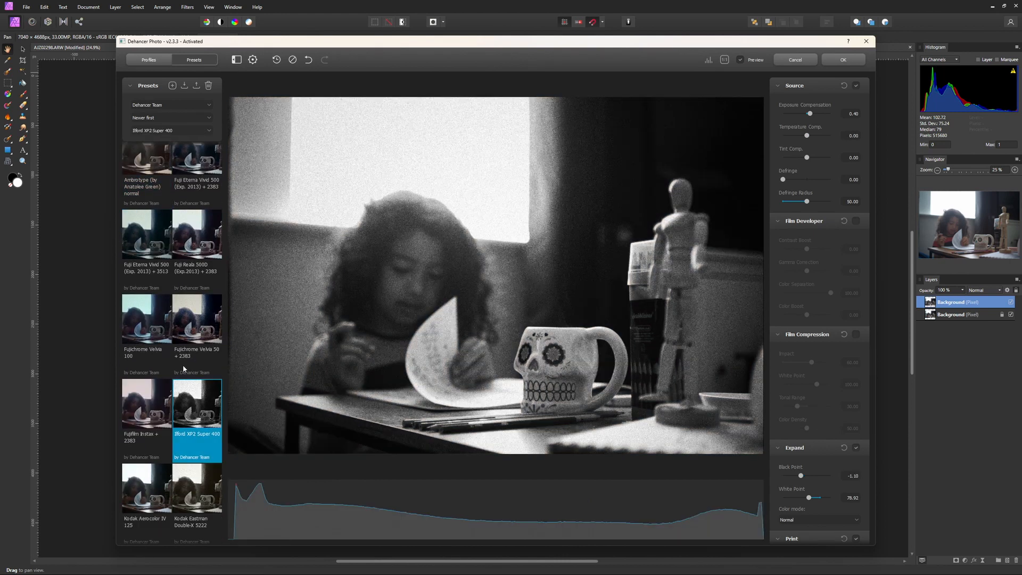
scroll(182, 367, down, 4)
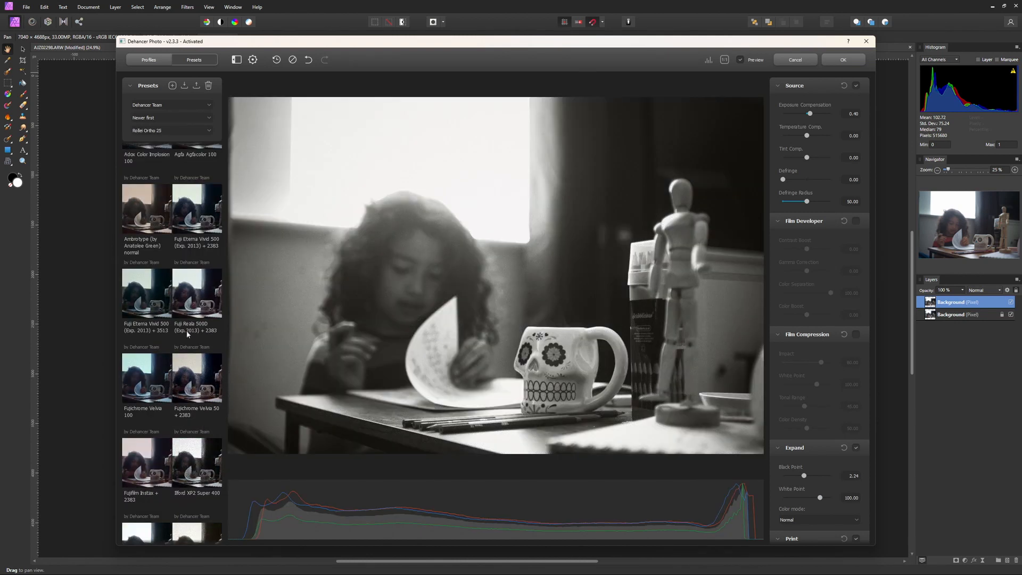
click(141, 205)
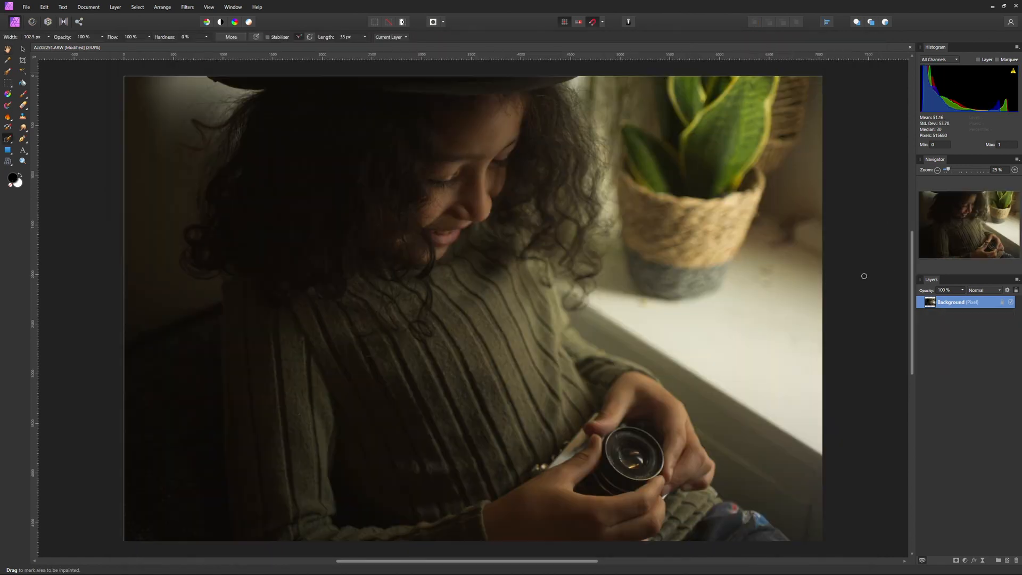
Step: Duplicate the Background layer of the photo with the camera lens and plant, and open the copy in Dehancer Film
key(ctrl+j)
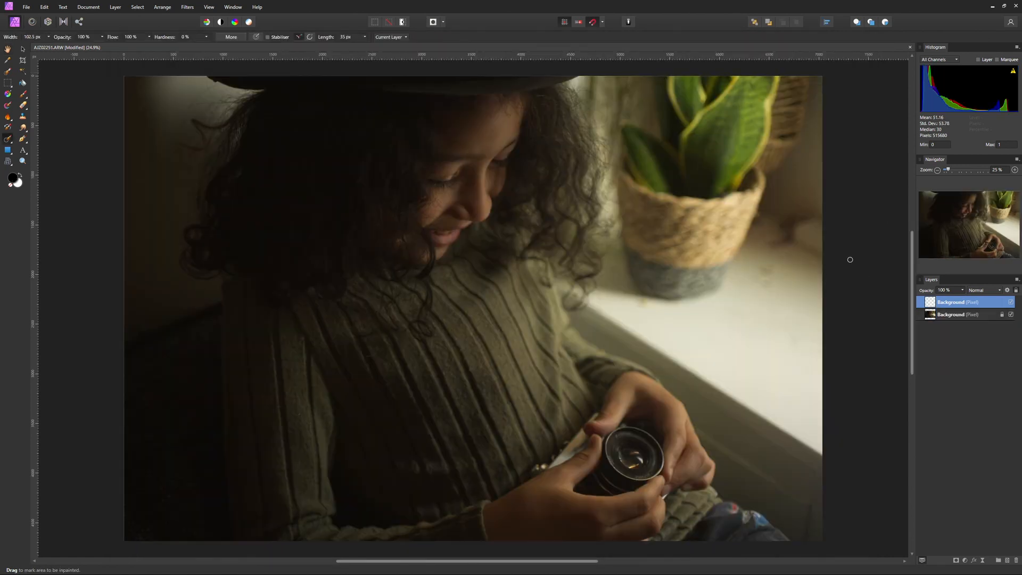
click(187, 7)
mouse_move(127, 107)
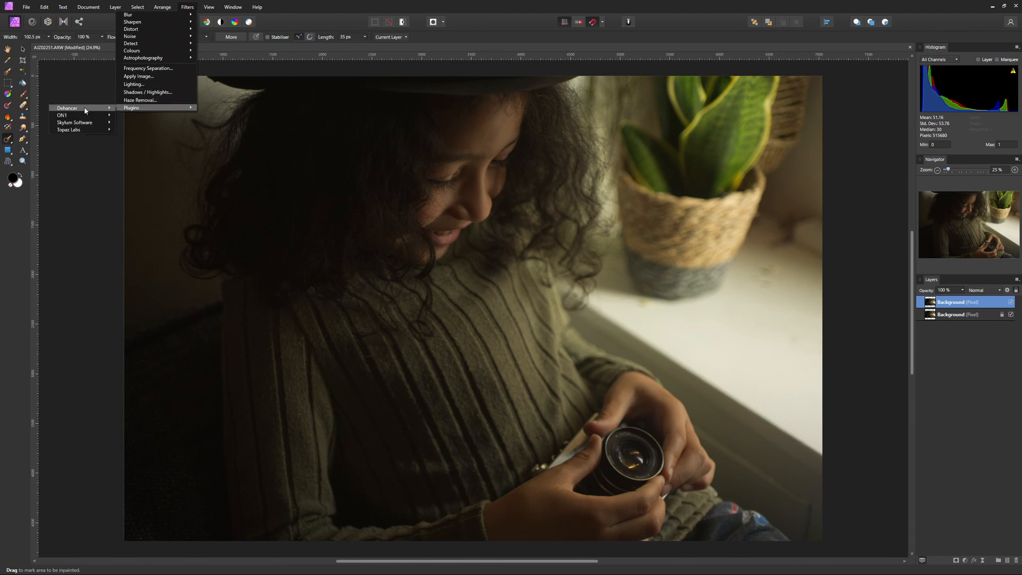
mouse_move(85, 111)
click(140, 108)
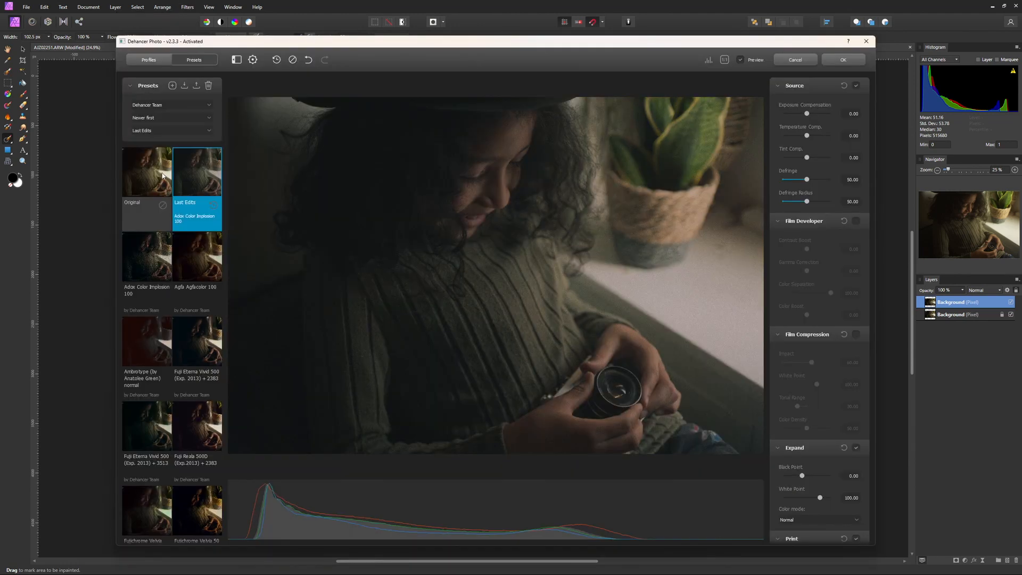
Step: Return the photo to the Original preset, try a different Exposure Compensation and reset the Source settings
click(163, 175)
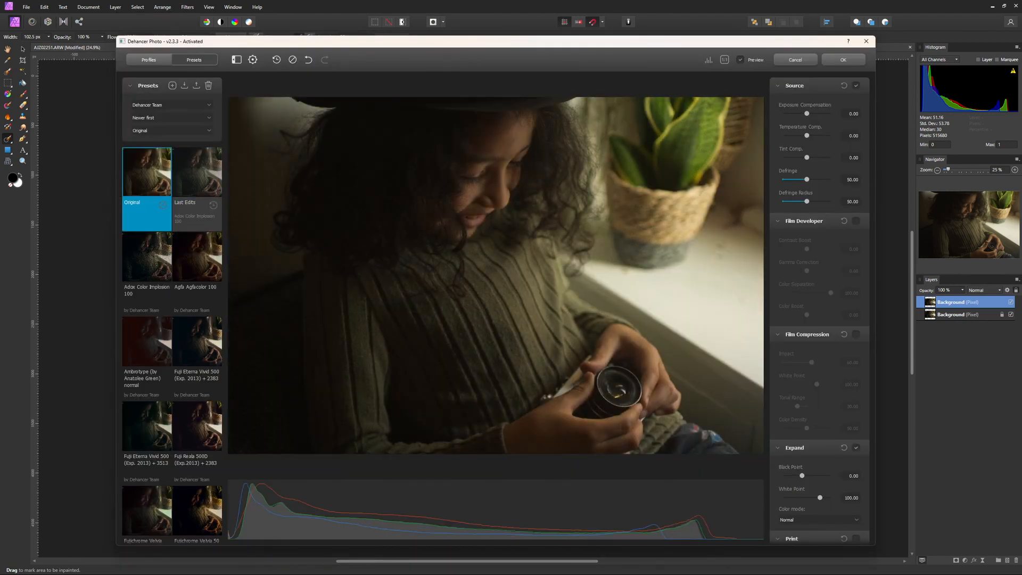
drag(808, 115, 804, 116)
click(844, 86)
Step: Enable Film Developer and set its Contrast Boost to 10
scroll(806, 234, down, 3)
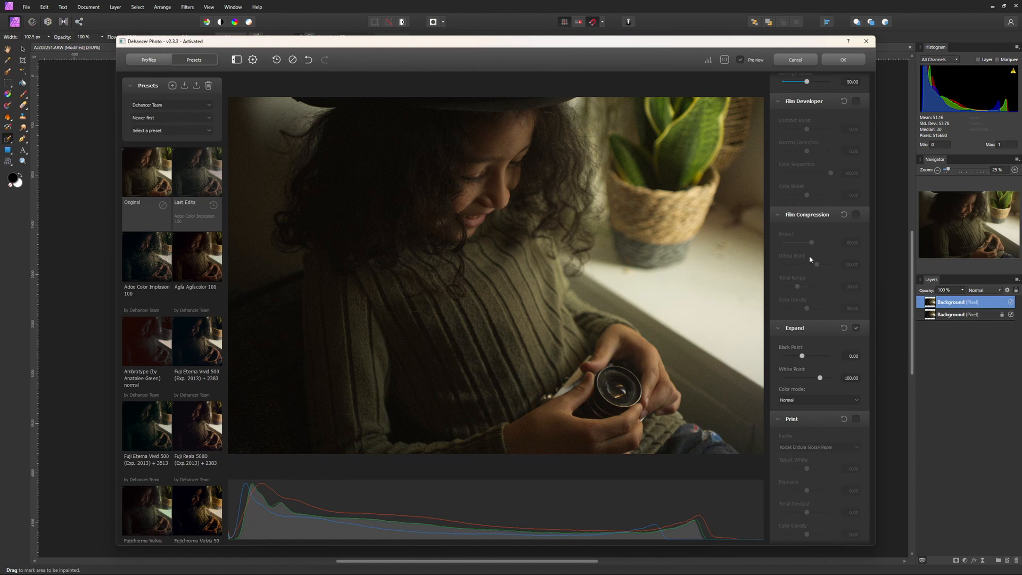
click(853, 102)
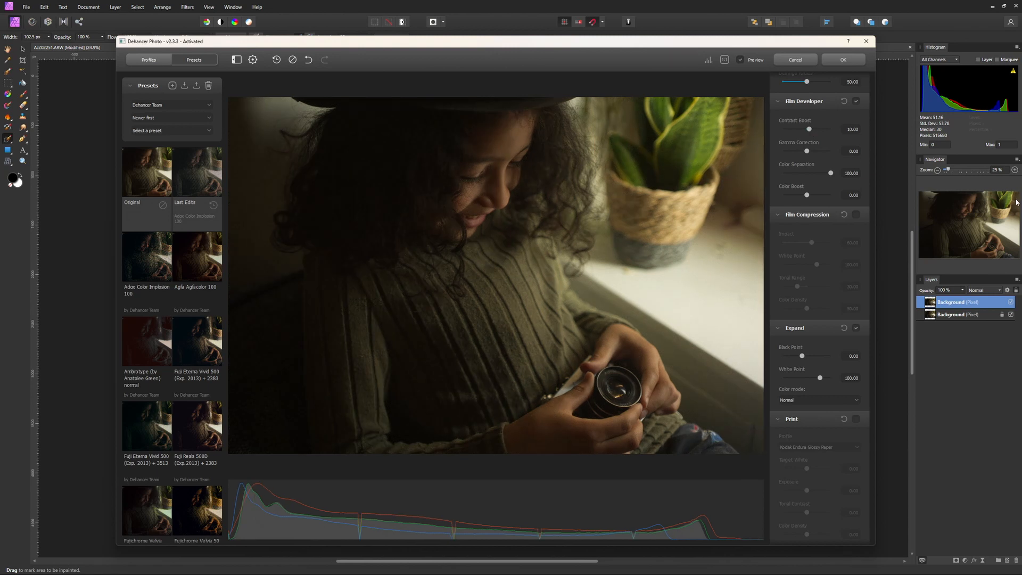
Step: In Expand, lower the Black Point to about -7 and the White Point to 95.25
scroll(870, 101, down, 3)
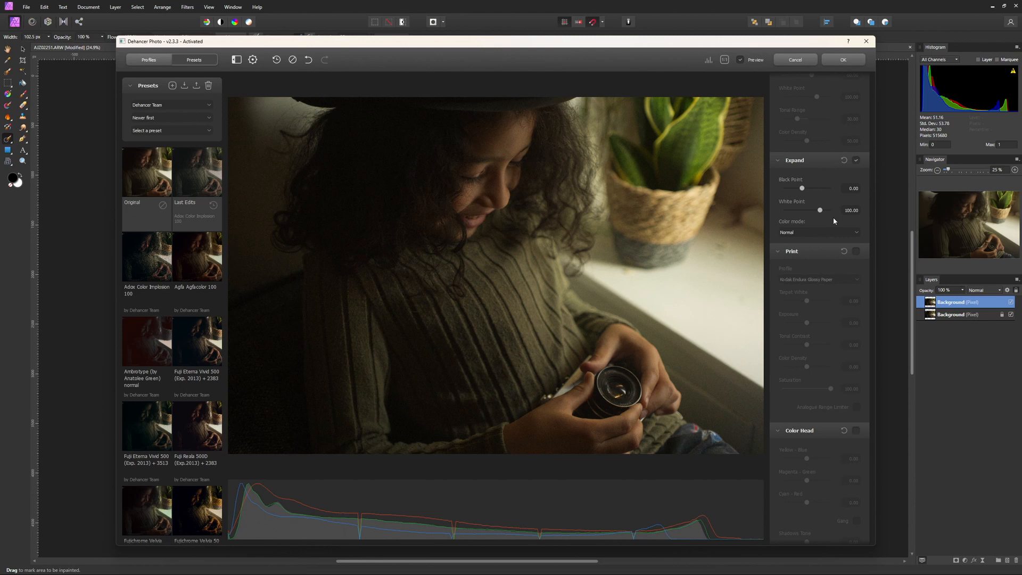
drag(802, 189, 796, 189)
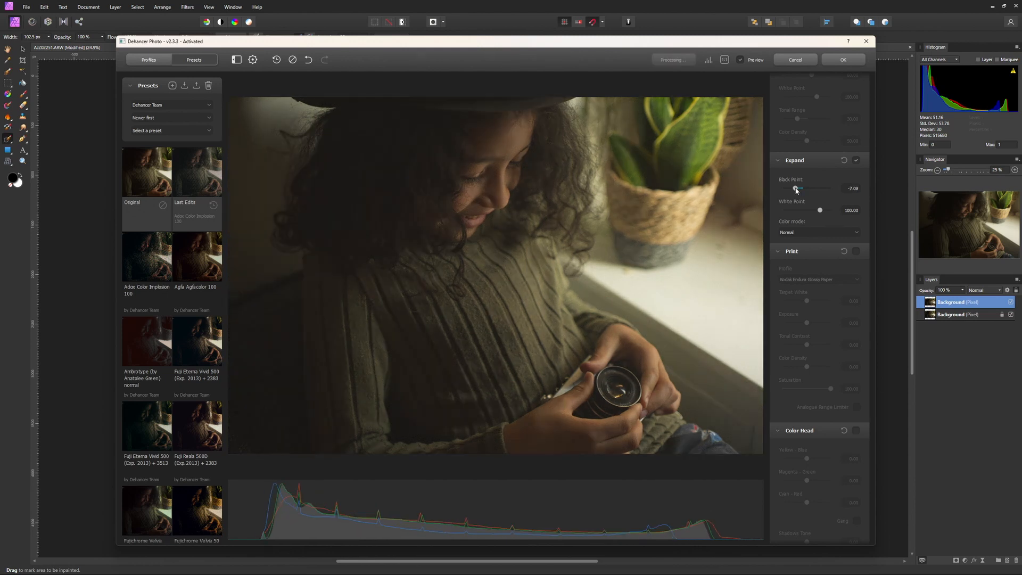
drag(821, 212, 818, 212)
Step: Enable Print and try out different print profiles on the photo, including Kodak 2383 Print Film
scroll(862, 226, down, 2)
click(856, 132)
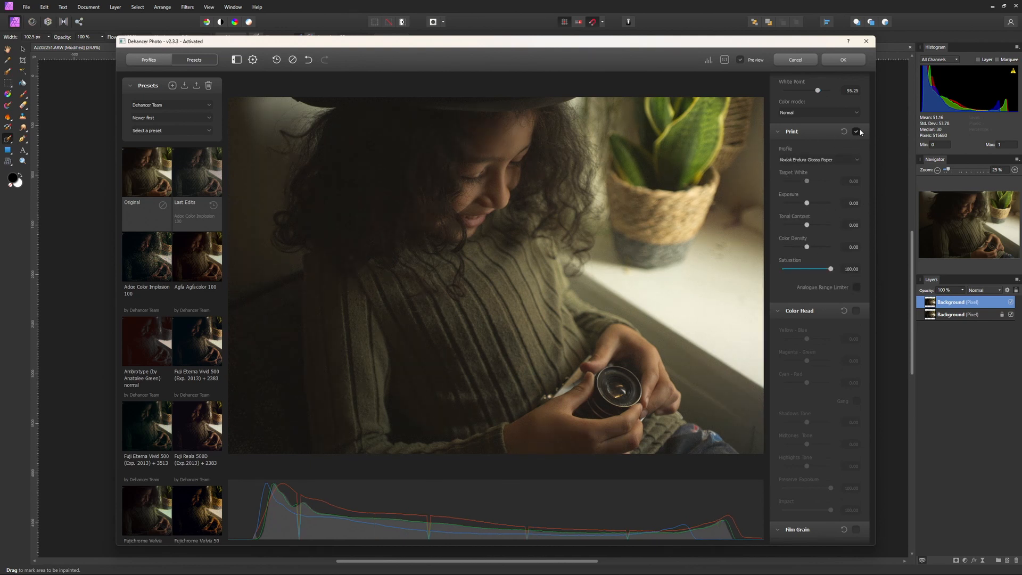
click(829, 161)
click(812, 171)
click(813, 176)
click(814, 160)
click(814, 182)
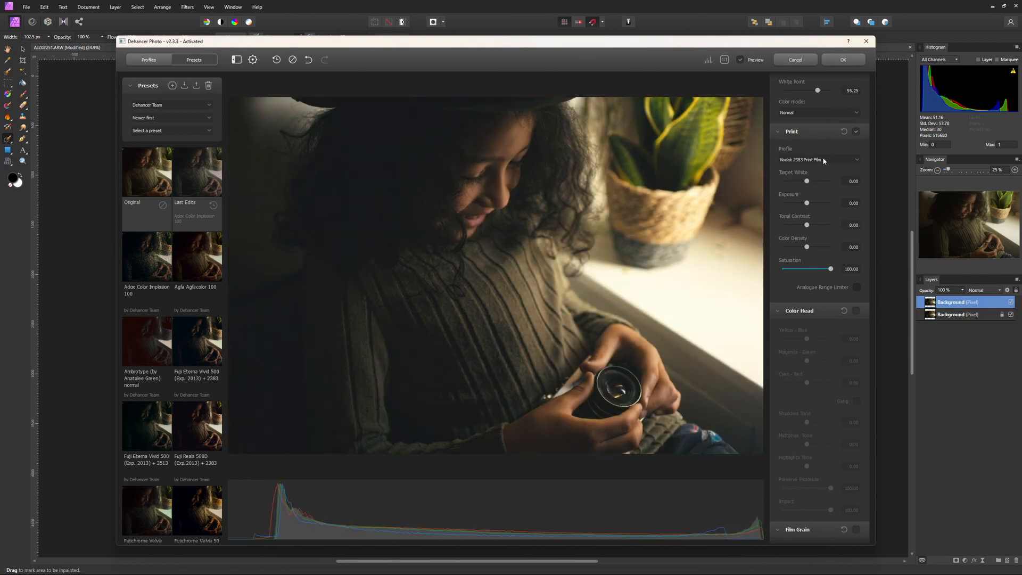
click(822, 159)
click(821, 186)
Step: Enable Color Head, adjust its color balance with Cyan-Red 11.67, and set Shadows Tone -21.67, Midtones Tone 16.67 and Highlights Tone -11.67
scroll(854, 169, down, 5)
click(855, 168)
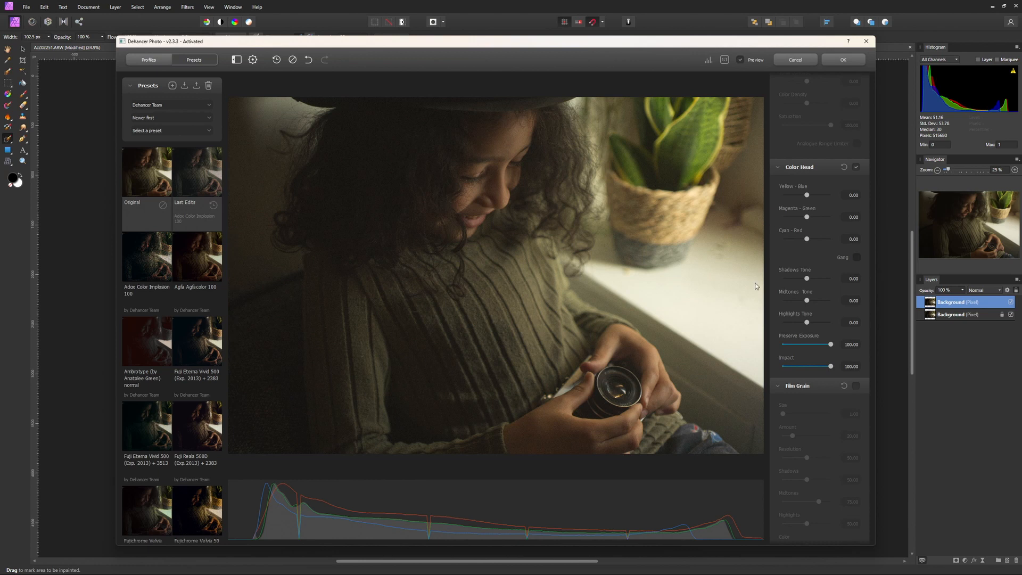
drag(805, 196, 802, 196)
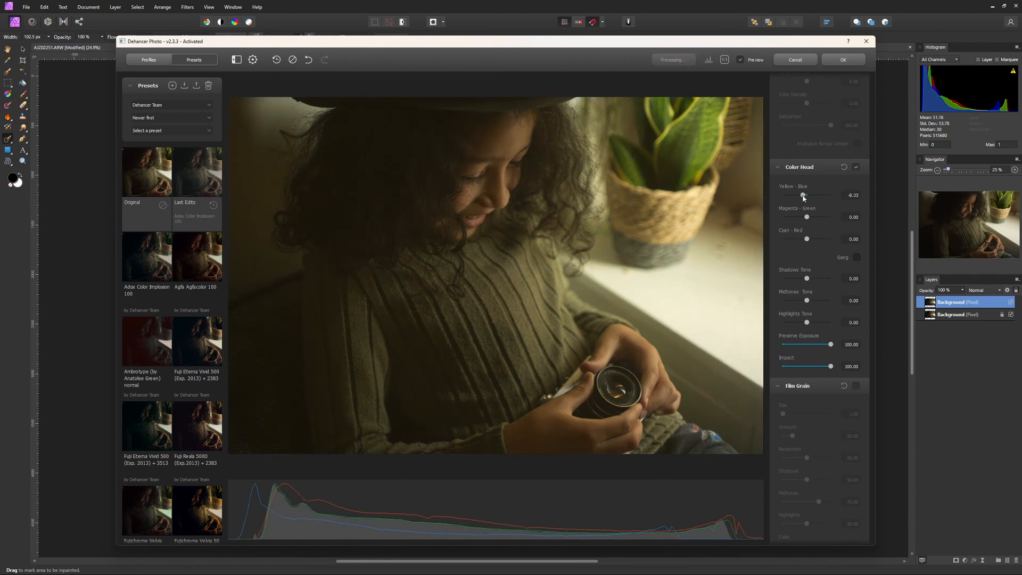
mouse_move(807, 218)
mouse_down()
mouse_move(812, 245)
mouse_move(808, 218)
mouse_up()
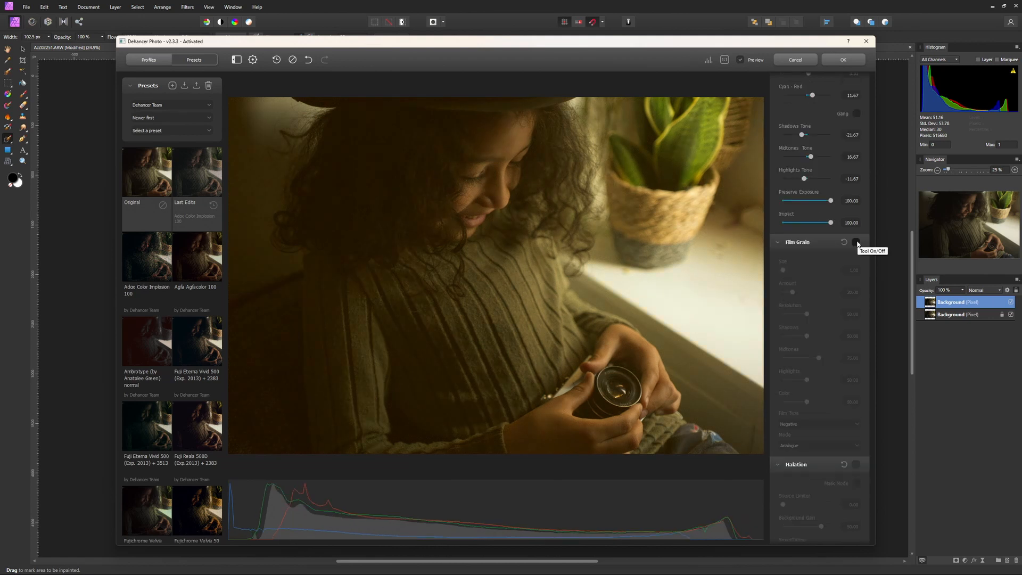
Step: Enable Film Grain and, viewing the face up close, set the grain Size to about 2.2 and Amount to 27.50
click(855, 242)
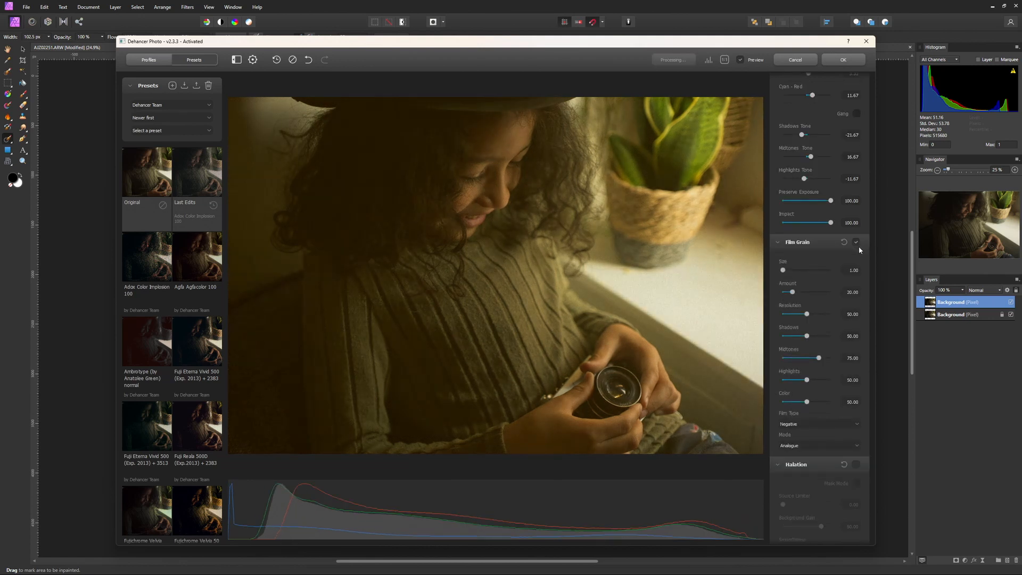
scroll(502, 176, up, 6)
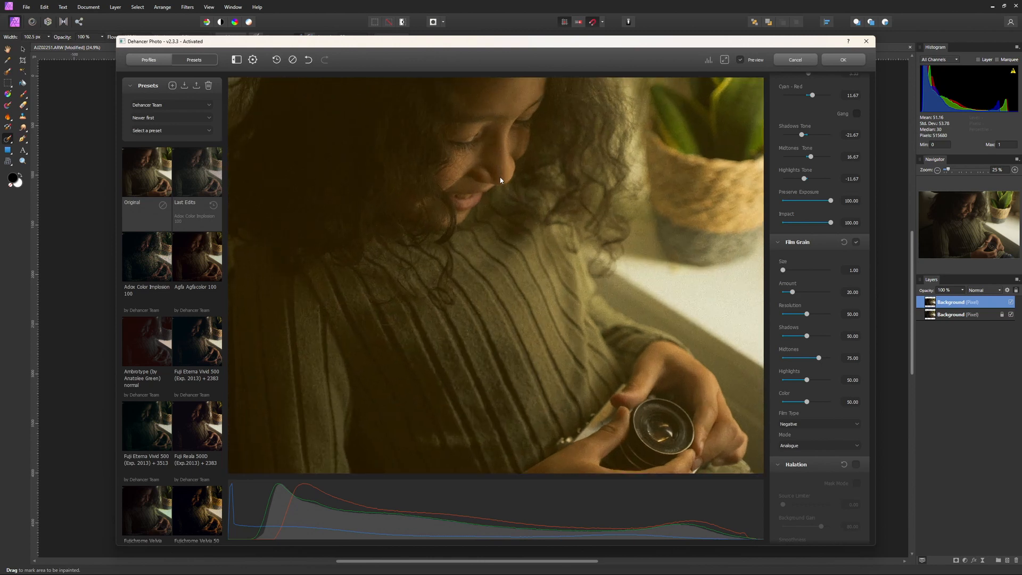
drag(504, 157, 455, 337)
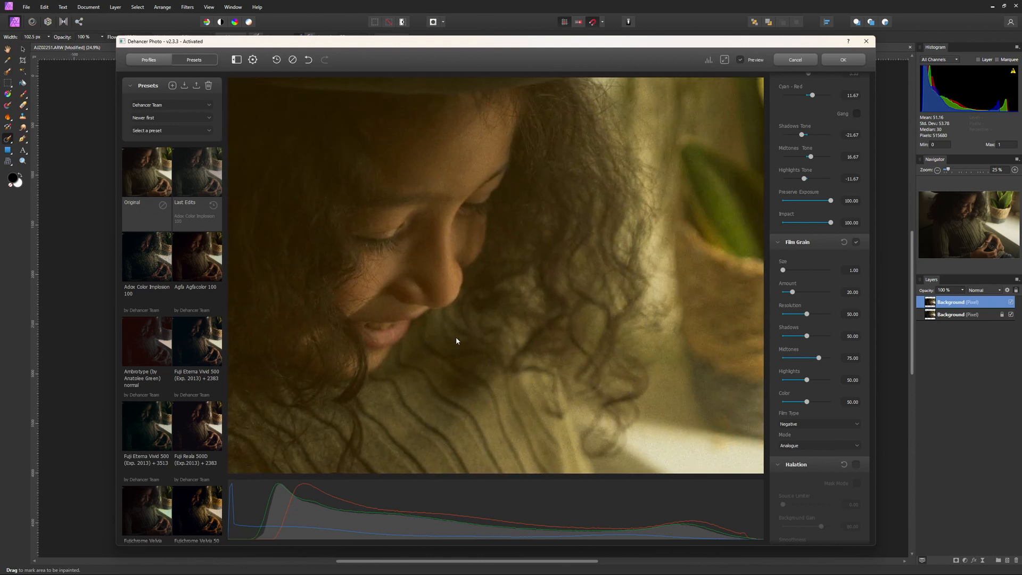
scroll(472, 295, up, 1)
drag(473, 295, 461, 314)
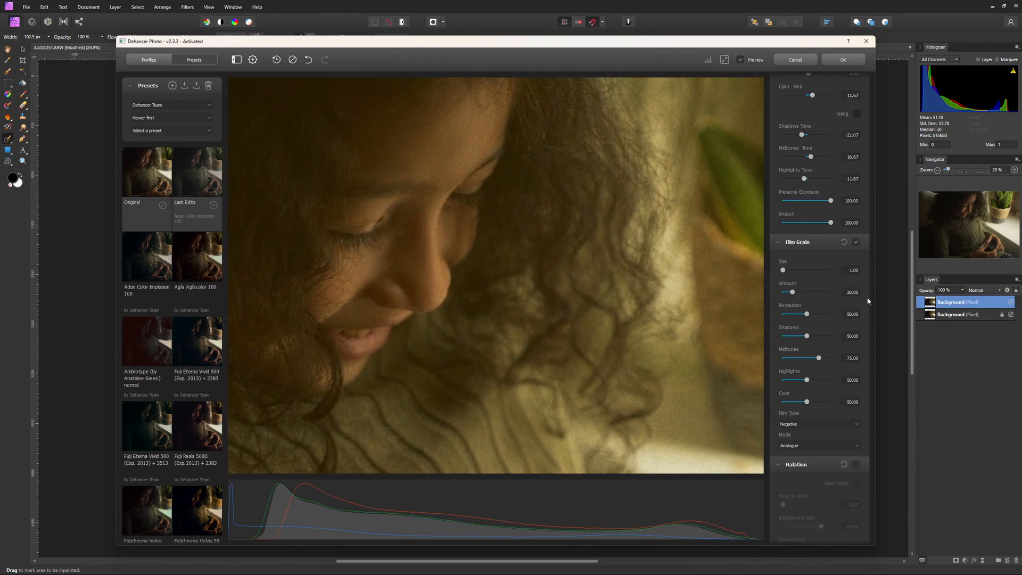
drag(782, 270, 787, 272)
drag(795, 294, 797, 293)
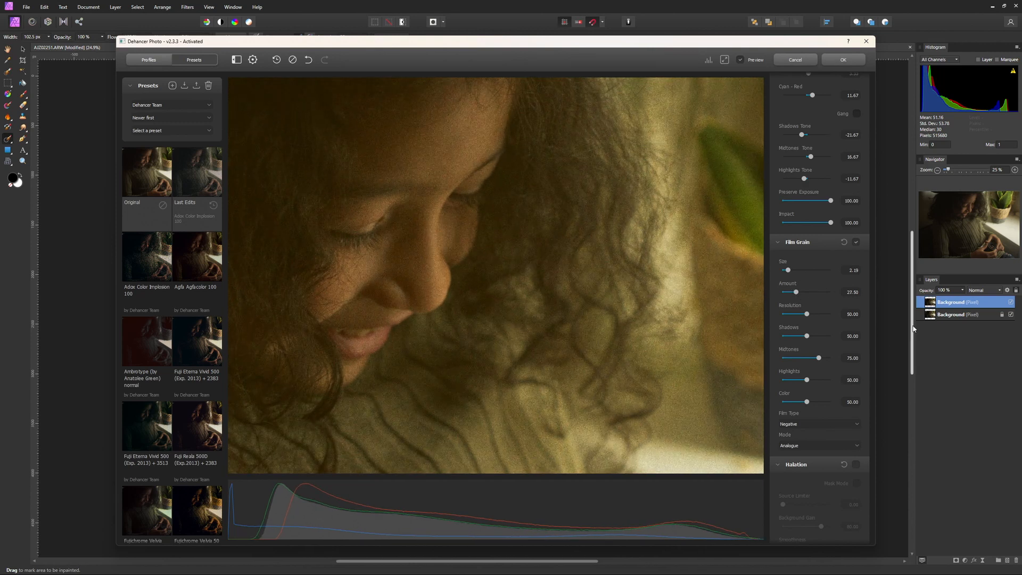
Step: Try out the Halation effect with its Source Limiter on the whole photo and disable Halation again
scroll(858, 236, down, 5)
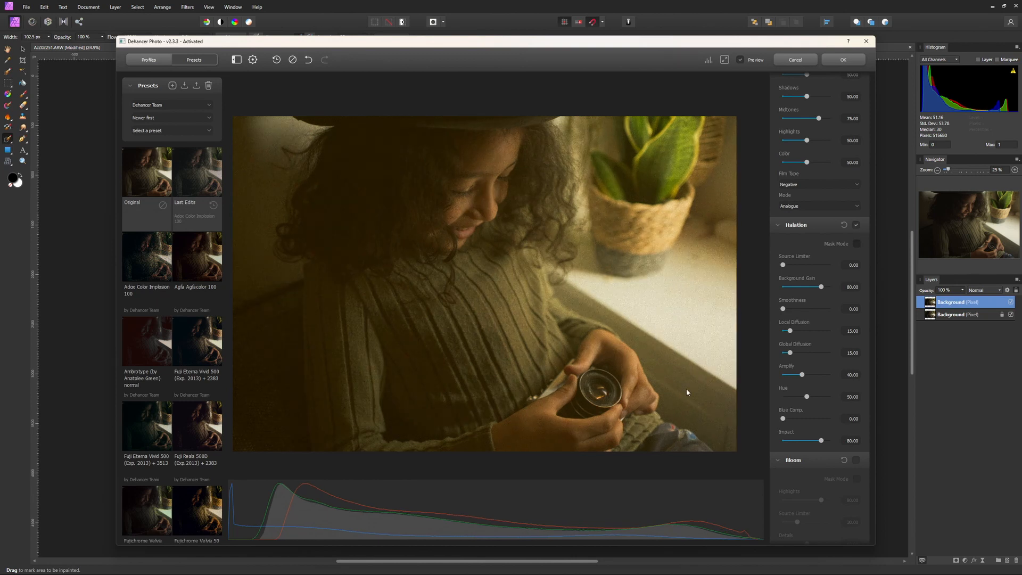
mouse_move(783, 265)
mouse_down()
mouse_move(797, 265)
mouse_move(780, 266)
mouse_up()
click(856, 224)
Step: Enable Bloom with Highlights 80.83, Details 19.17 and Amplify 74.17, and enable Vignette with a smaller Size
scroll(834, 242, down, 4)
click(855, 221)
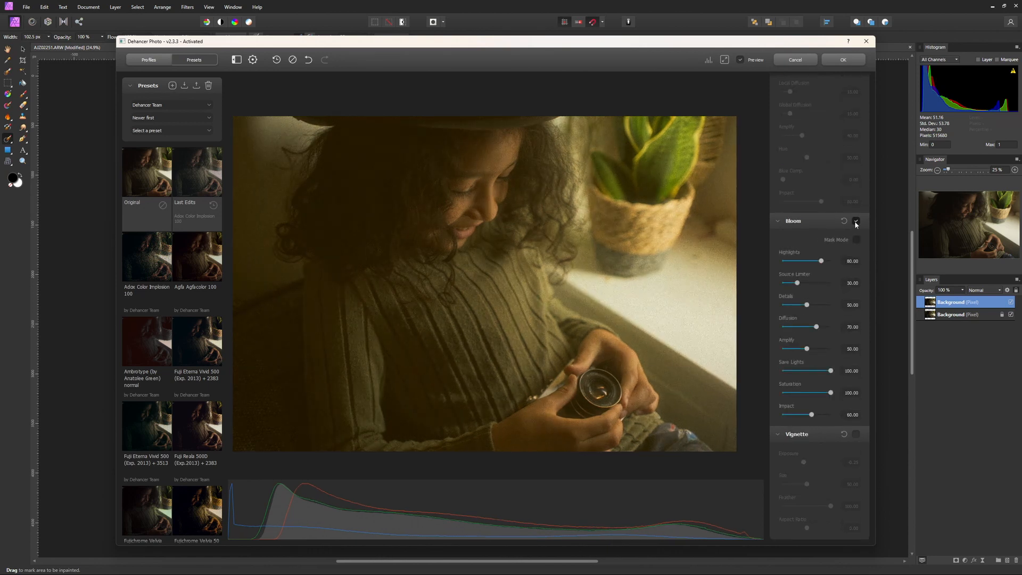
mouse_move(818, 263)
mouse_down()
mouse_move(798, 263)
mouse_move(821, 262)
mouse_up()
drag(806, 305, 813, 306)
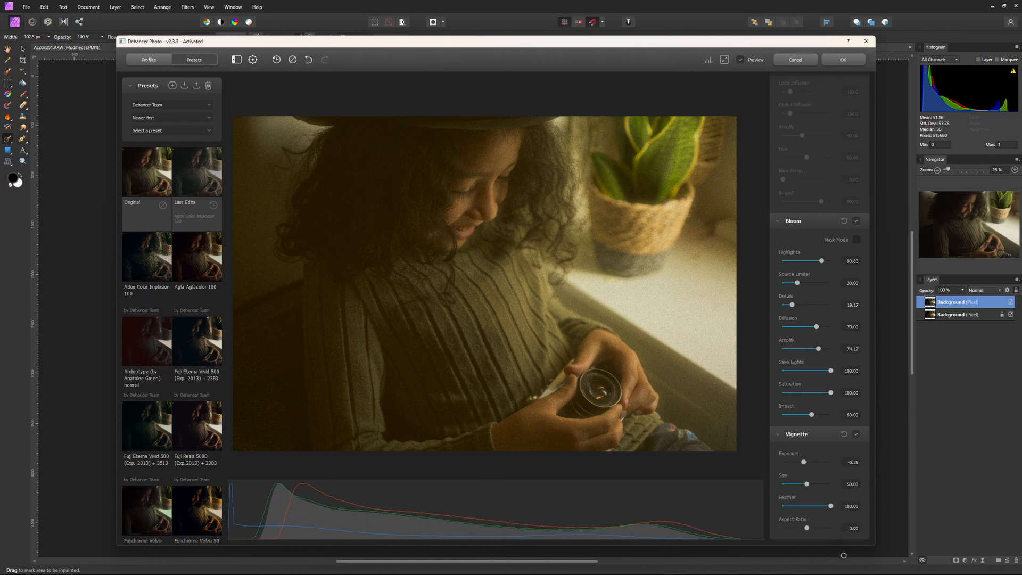
drag(804, 485, 794, 484)
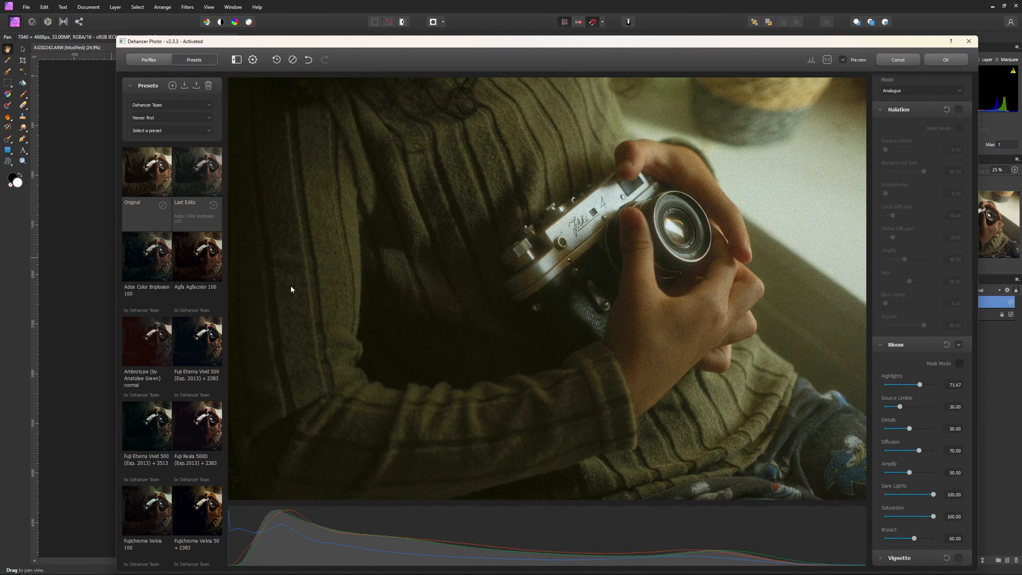
Step: Save the current look of the camera photo as a new preset named Vintage Camera, with the author's name filled in
click(168, 85)
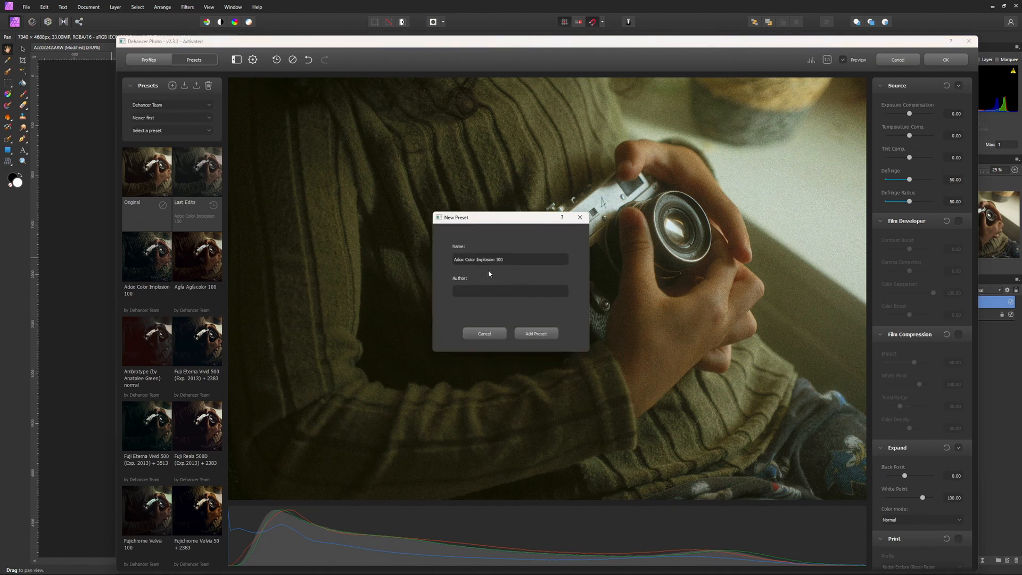
text(Vintage Camera)
click(531, 334)
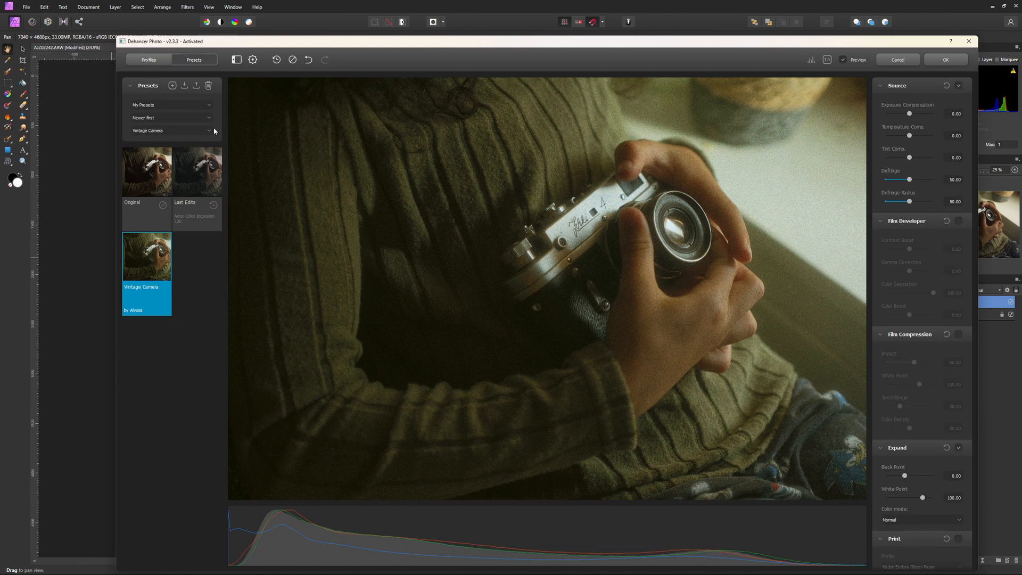
Step: Export the Vintage Camera preset as Vintage Camera.dhpreset into the Preset folder inside dehancer
click(197, 87)
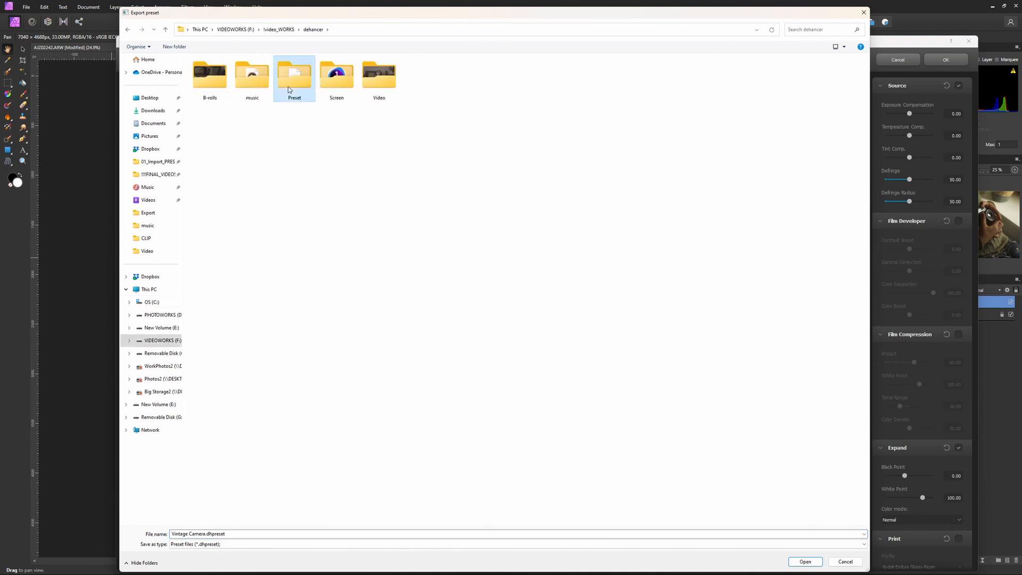
double_click(288, 90)
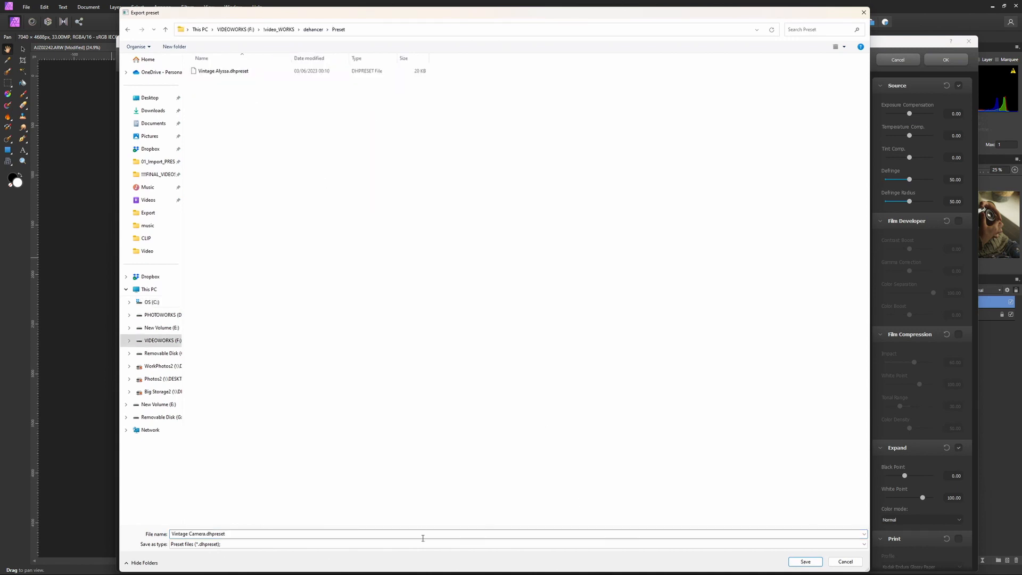
click(804, 561)
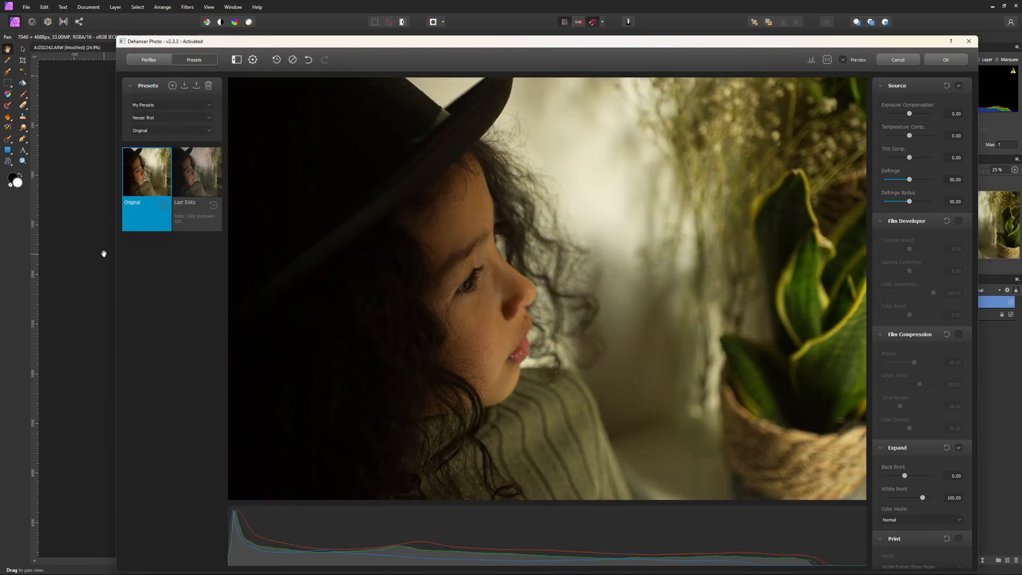
Step: Import the preset file Vintage Camera.dhpreset from the Preset folder for the portrait photo
click(185, 85)
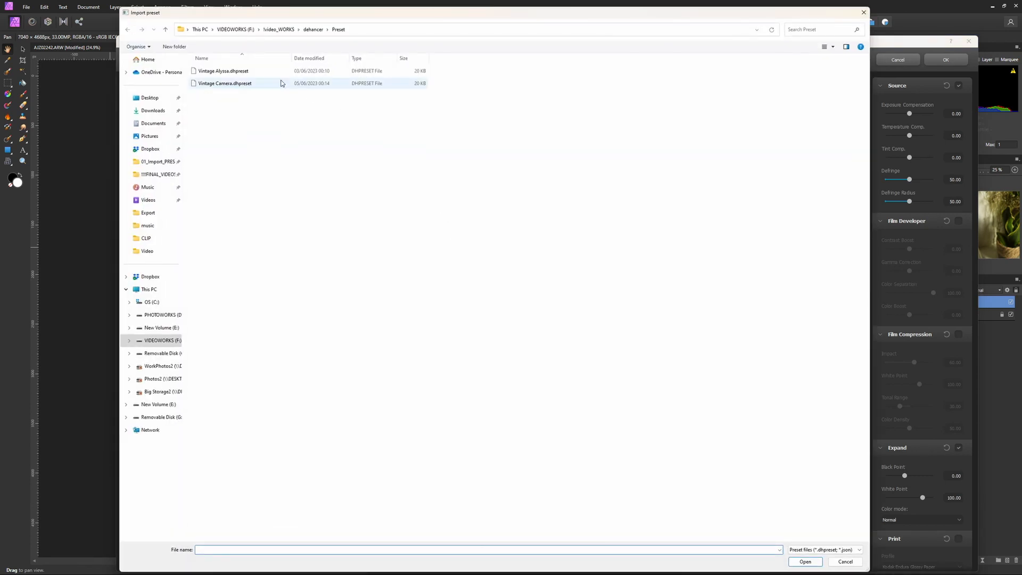
click(281, 83)
click(805, 562)
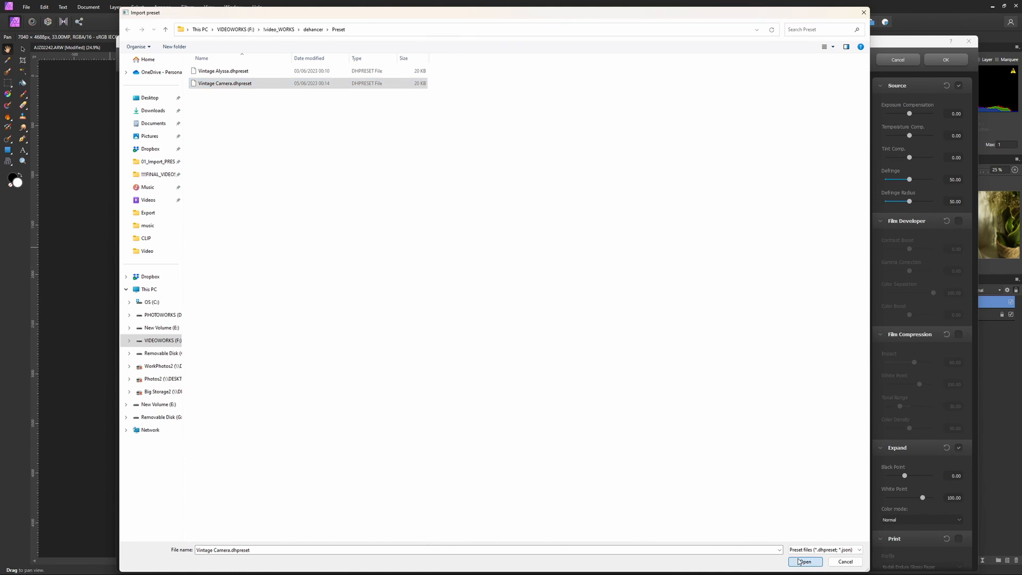